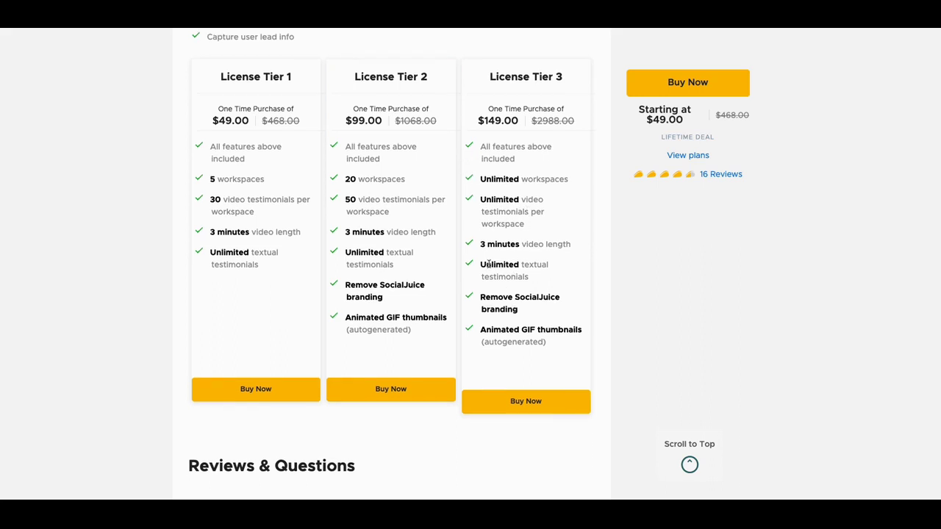
# Compare the prices and limits of License Tiers 1, 2 and 3 on the SocialJuice deal page
pyautogui.scroll(1, 489, 264)
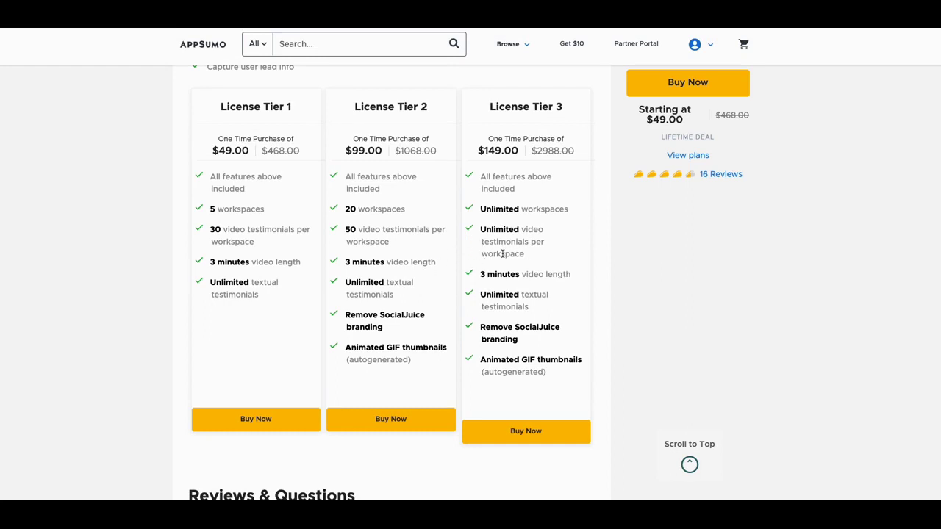
pyautogui.scroll(-1, 500, 252)
pyautogui.scroll(1, 500, 253)
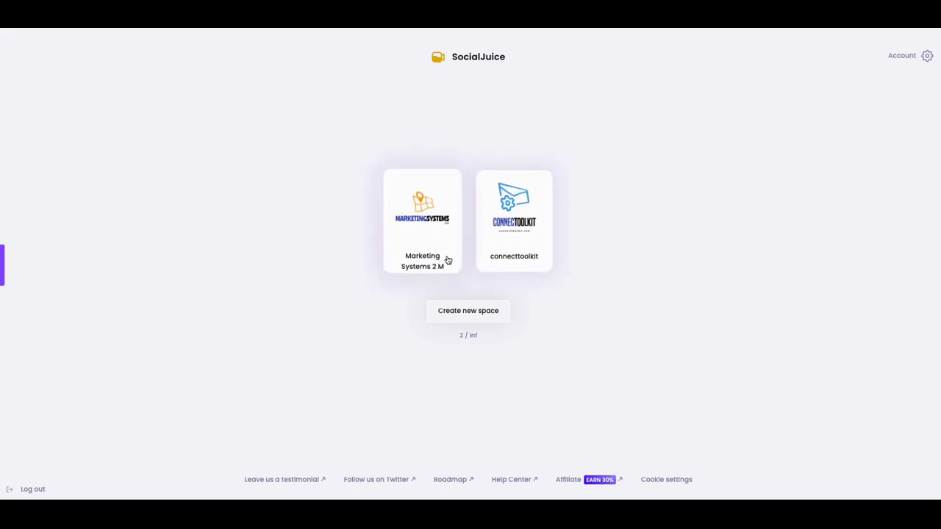
# View the form for creating a new company space and return to the list of spaces
pyautogui.click(474, 316)
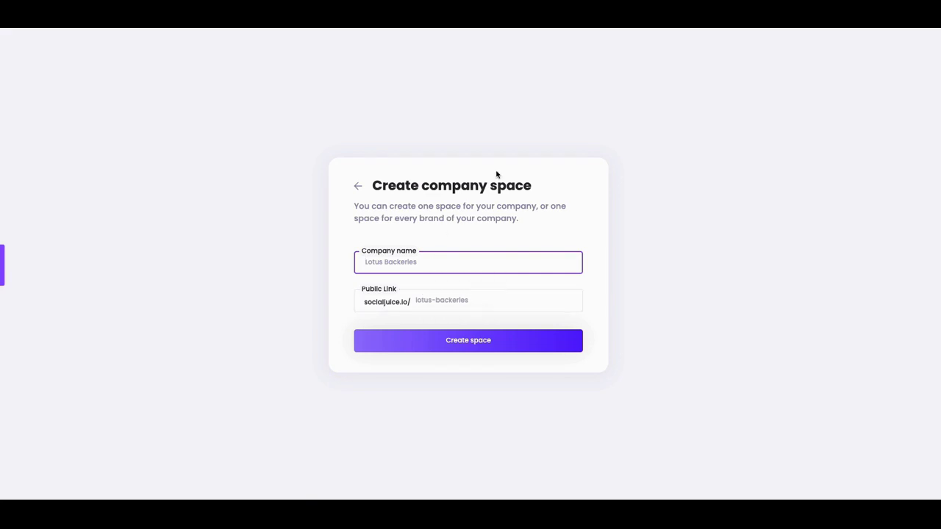
pyautogui.click(360, 189)
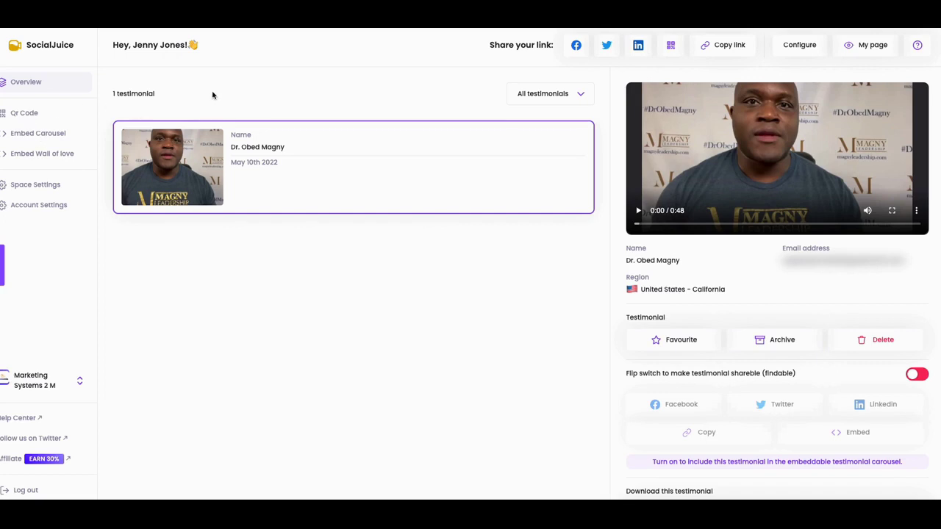
# View the QR code for the testimonial collection page with its color and download options, and close it
pyautogui.click(28, 113)
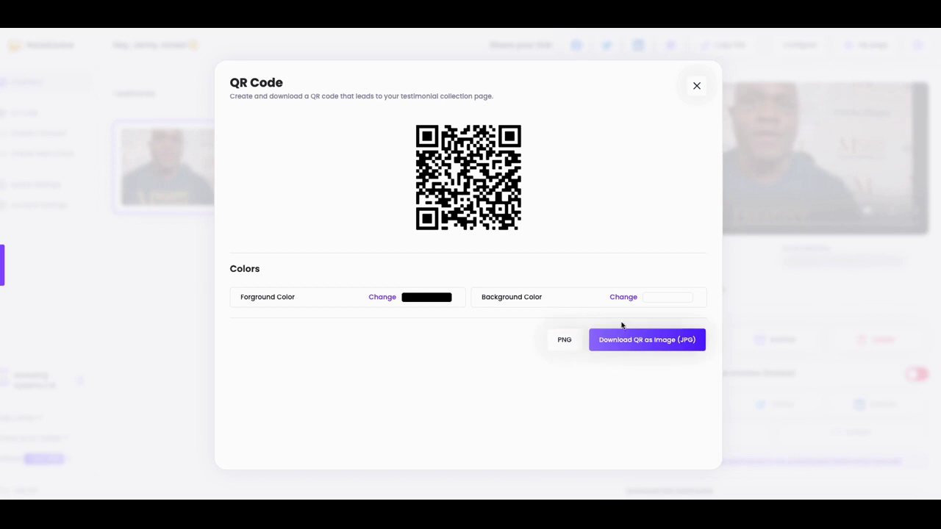
pyautogui.click(696, 86)
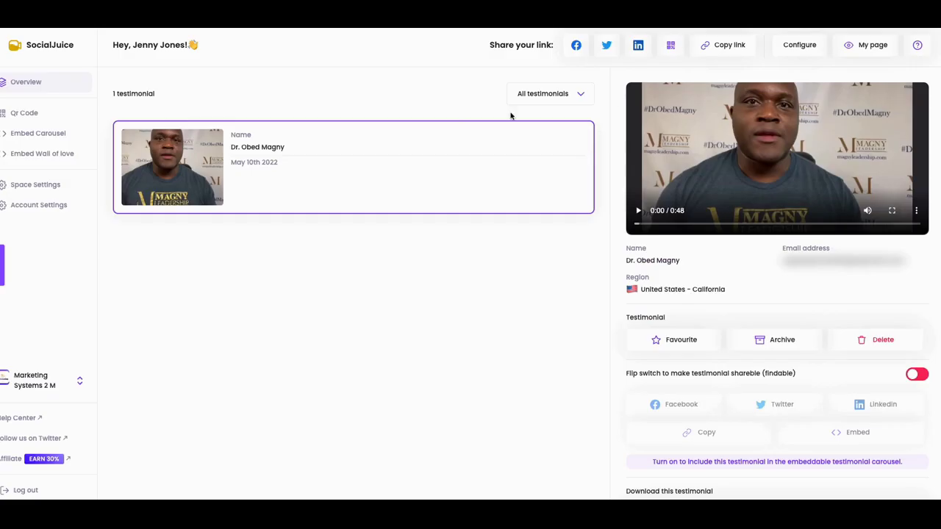
# Copy the testimonial carousel's embed snippet and review its embed settings and implementation guides
pyautogui.click(55, 139)
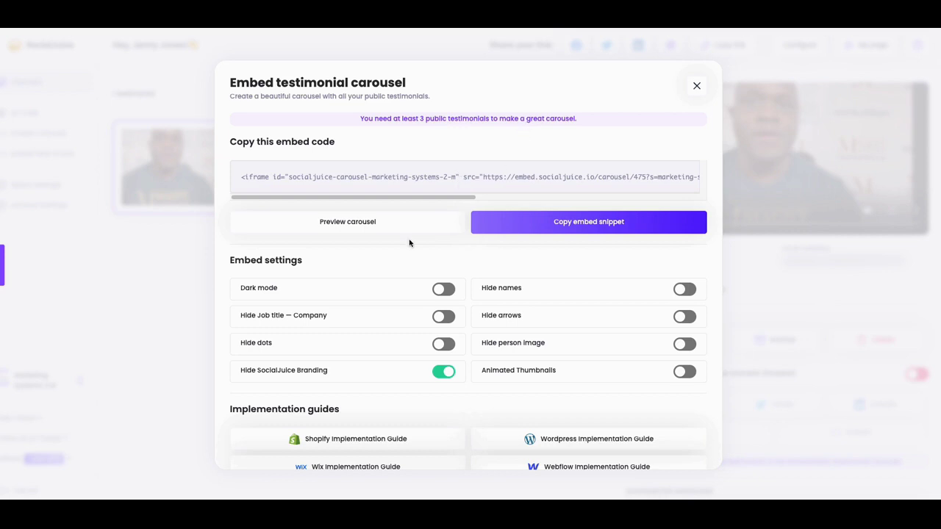
pyautogui.click(575, 232)
pyautogui.scroll(-2, 423, 360)
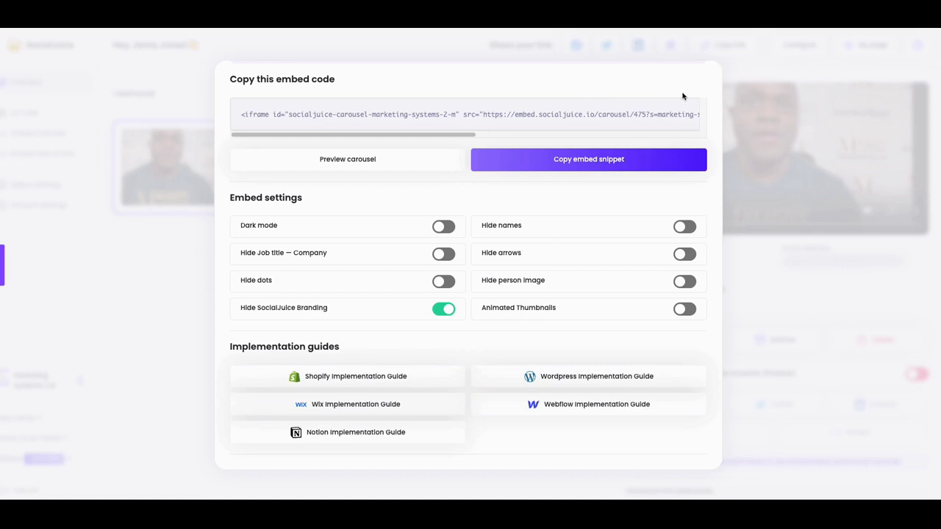
pyautogui.scroll(3, 643, 108)
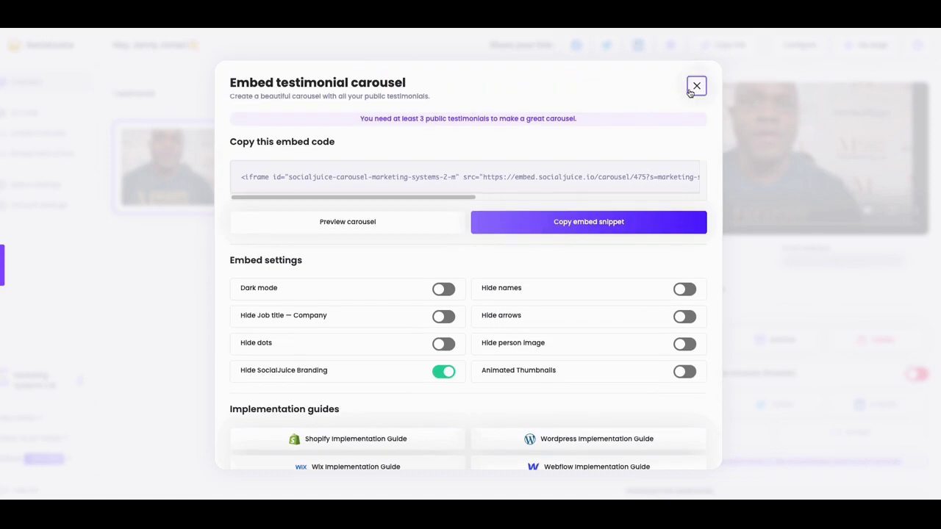
pyautogui.click(692, 87)
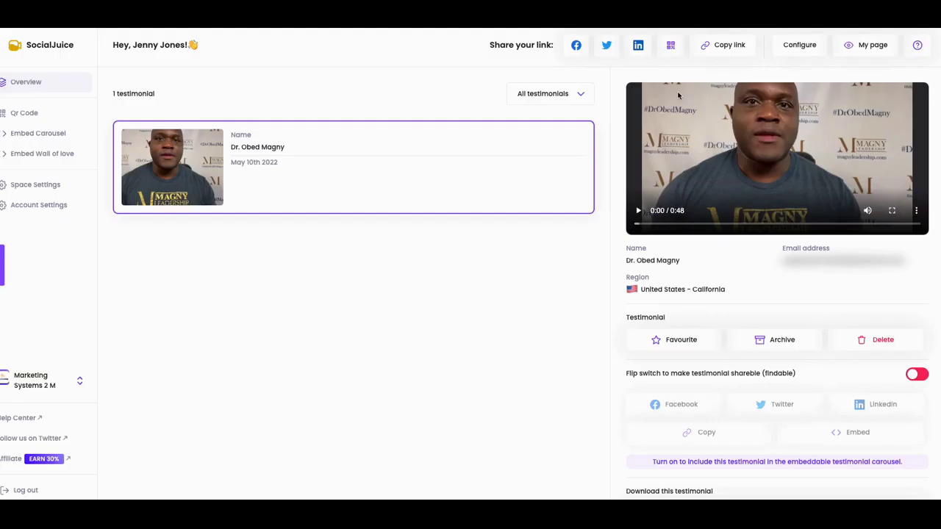
# Review the embed code, embed settings and implementation guides for the testimonial Wall of love
pyautogui.click(40, 159)
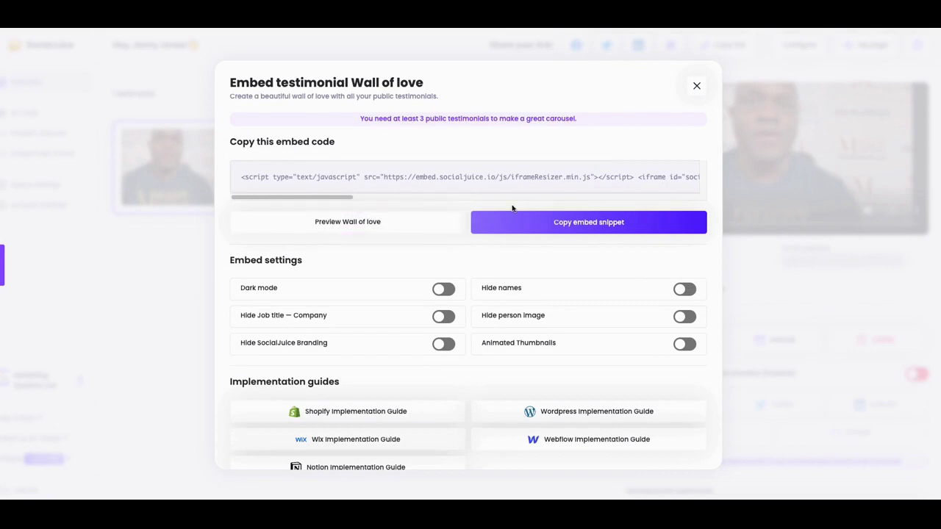
pyautogui.scroll(-1, 546, 207)
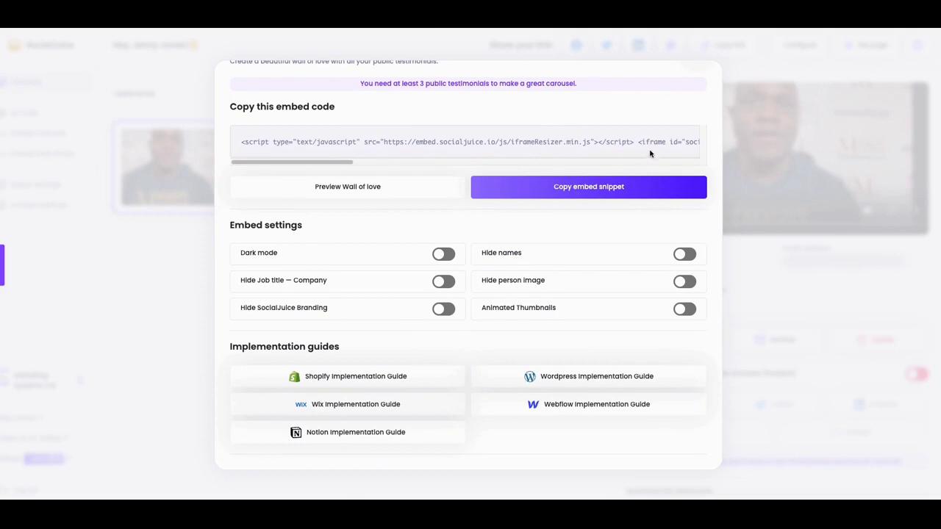
pyautogui.scroll(1, 651, 156)
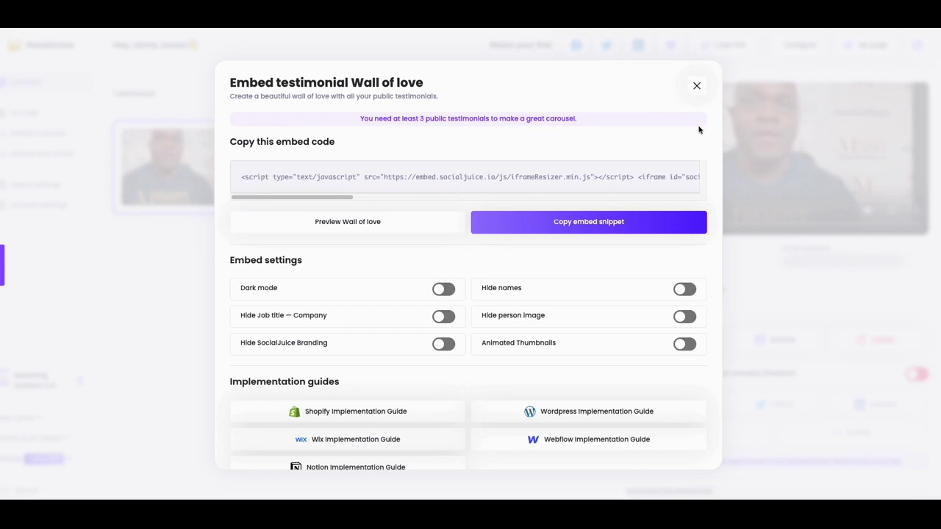
pyautogui.click(697, 86)
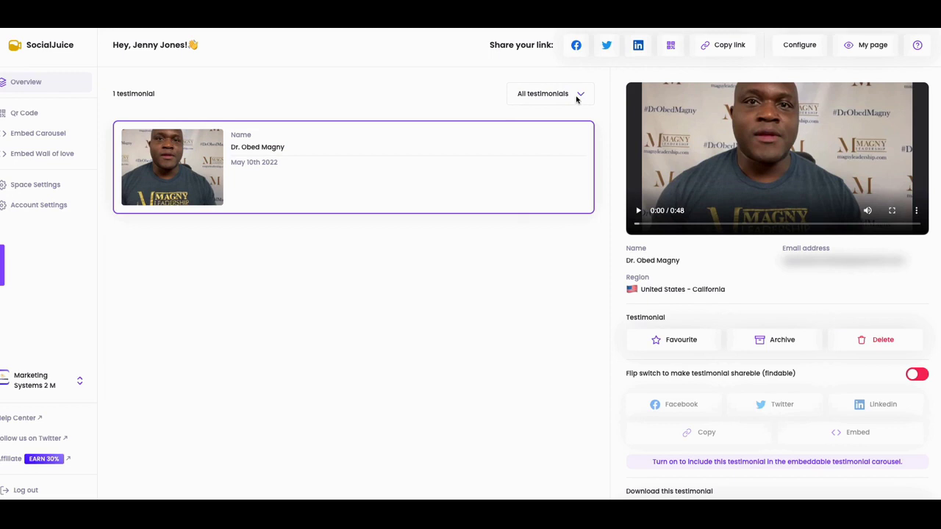
# Preview sharing the testimonial collection link on Facebook and Twitter, closing both share windows without posting
pyautogui.click(576, 46)
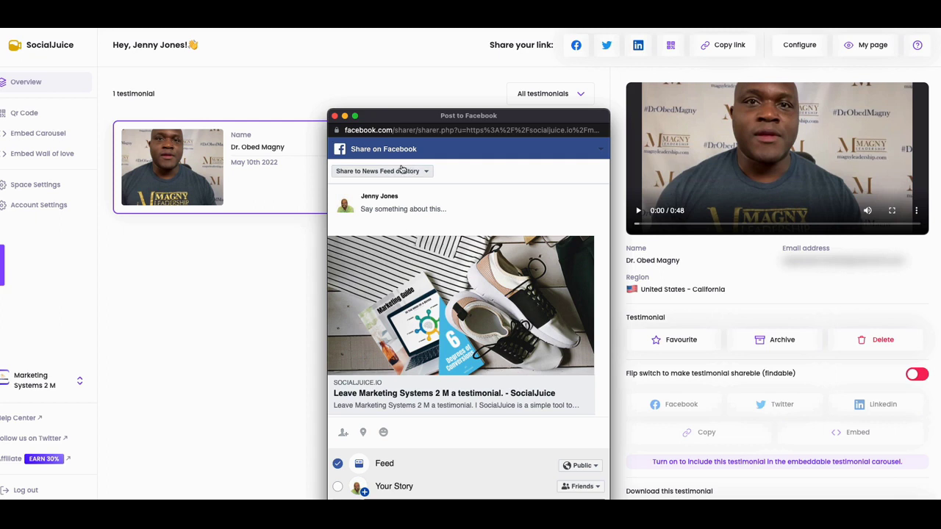
pyautogui.click(335, 117)
pyautogui.click(603, 47)
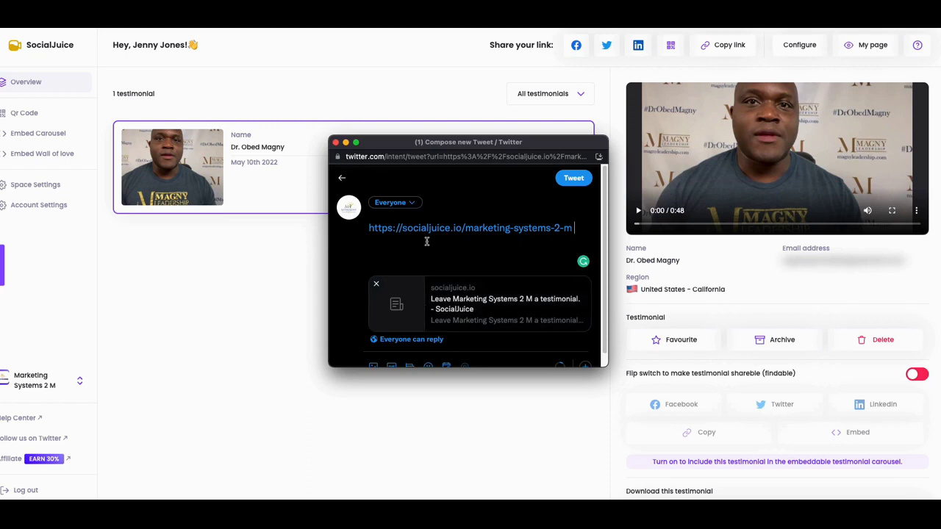
pyautogui.click(336, 142)
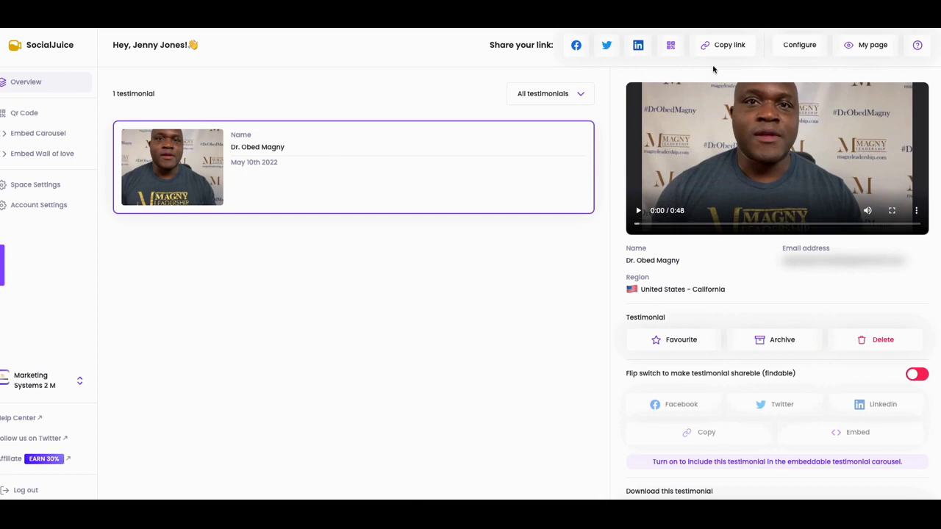
# Review the public page's General / Branding settings and its testimonial page copy
pyautogui.click(800, 47)
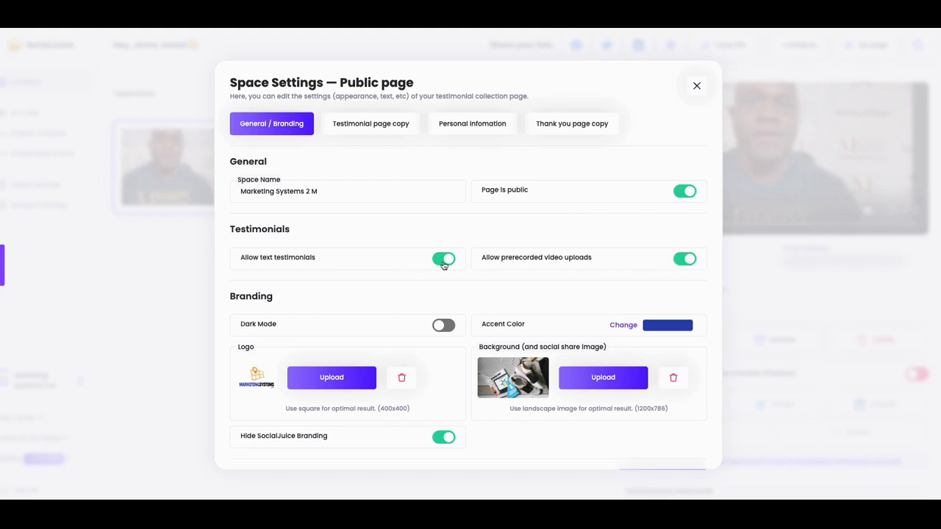
pyautogui.click(376, 130)
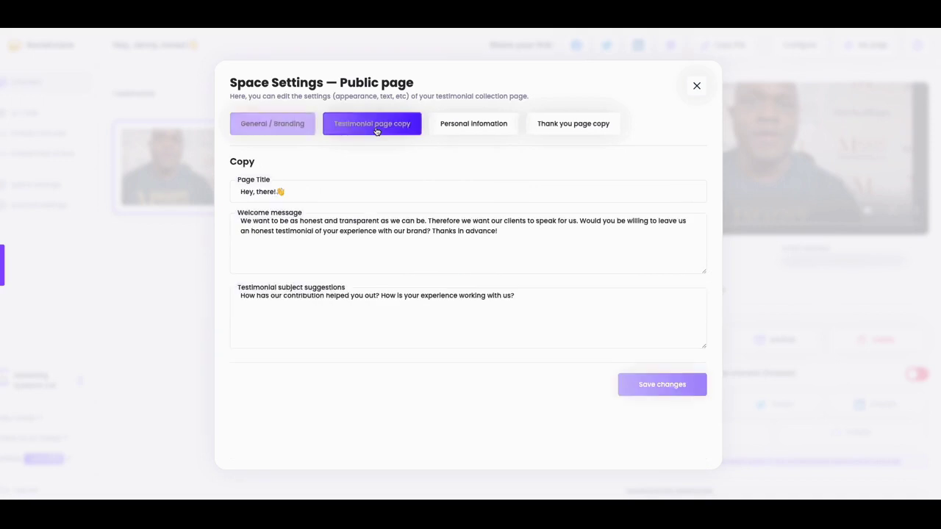
pyautogui.click(277, 230)
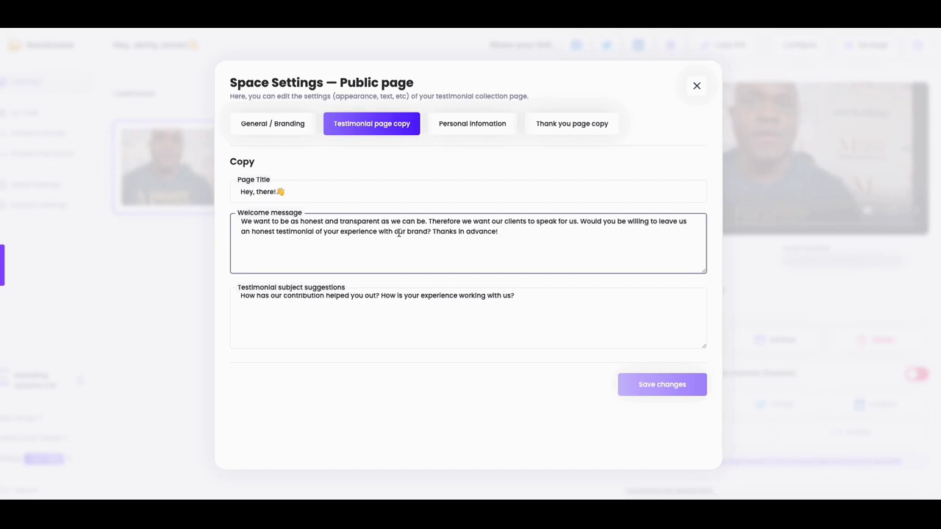
pyautogui.click(501, 234)
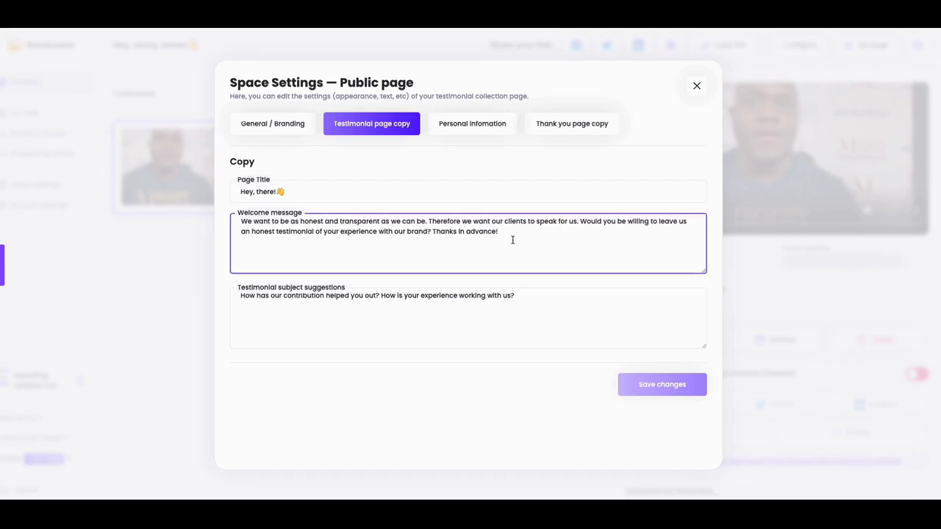
pyautogui.write('lol')
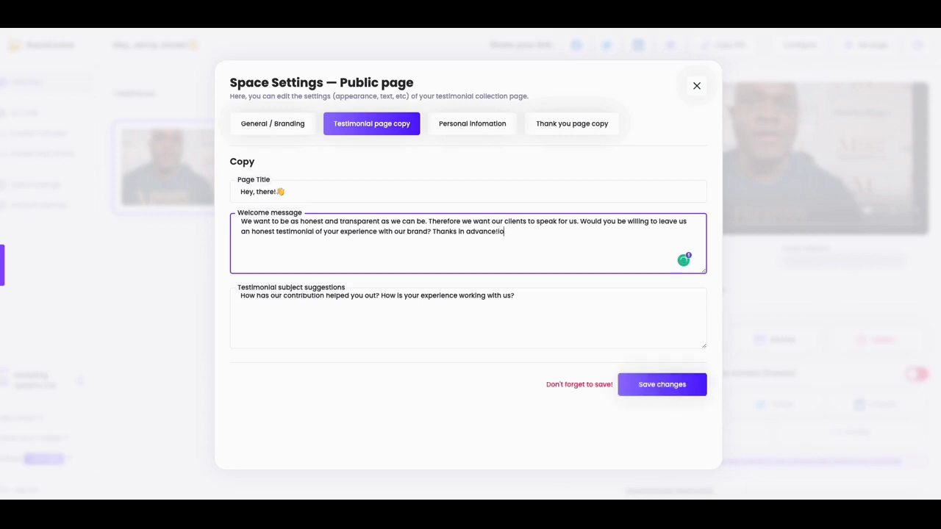
pyautogui.press('BackSpace')
pyautogui.press('BackSpace')
pyautogui.press('BackSpace')
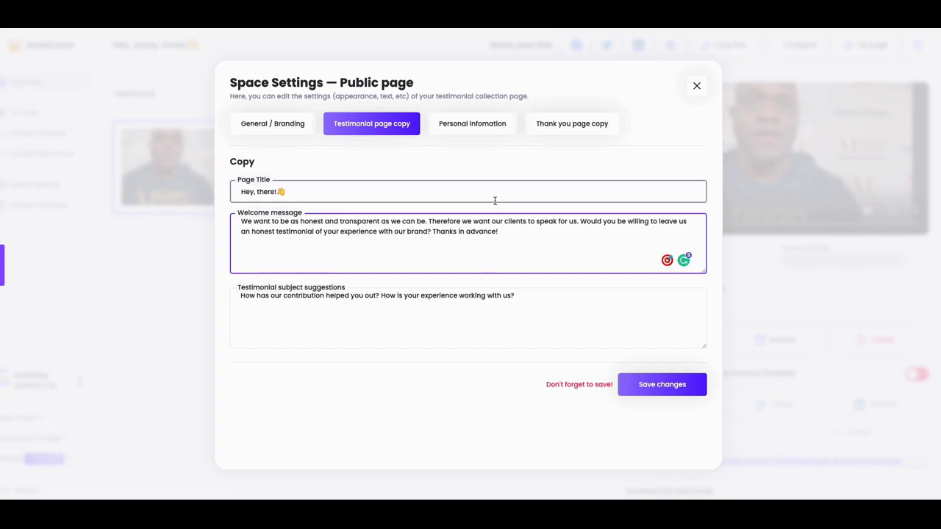
# Review the personal information options and the thank you page copy with its exit button fields, and close the space settings
pyautogui.click(472, 126)
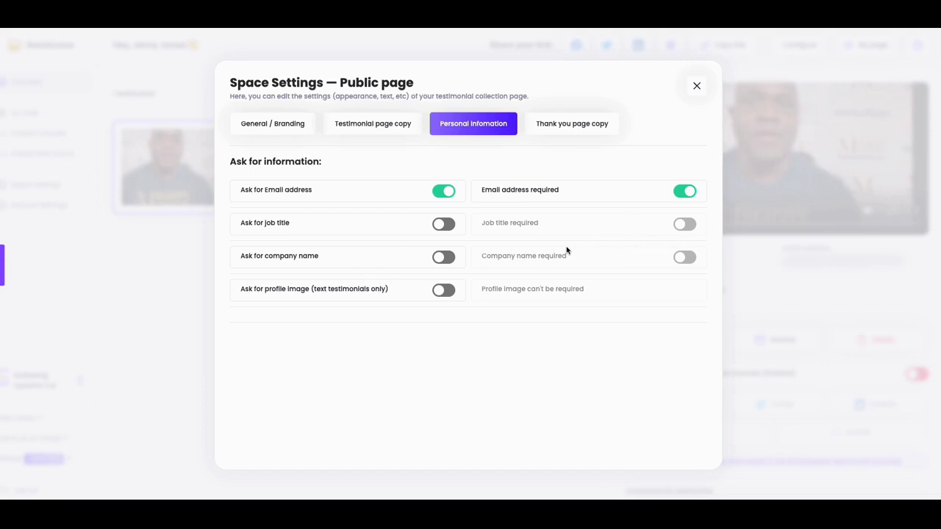
pyautogui.click(574, 132)
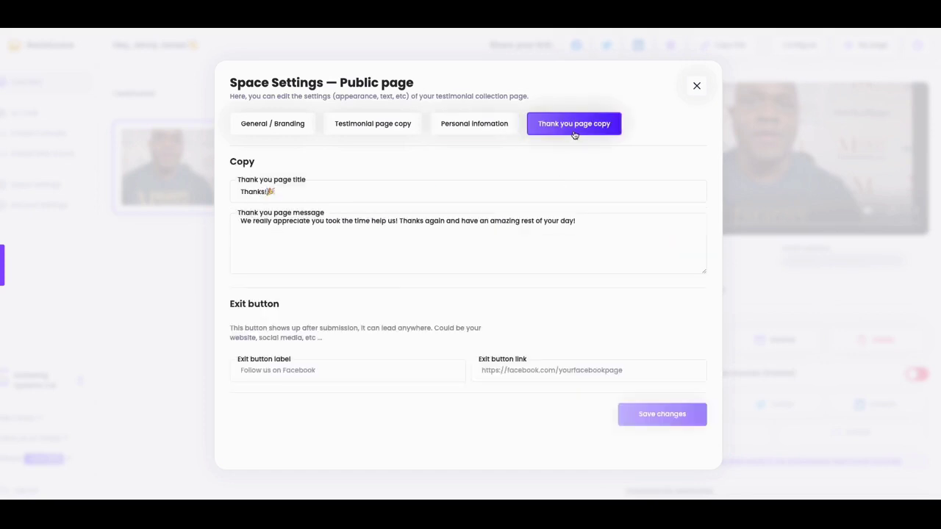
pyautogui.click(278, 221)
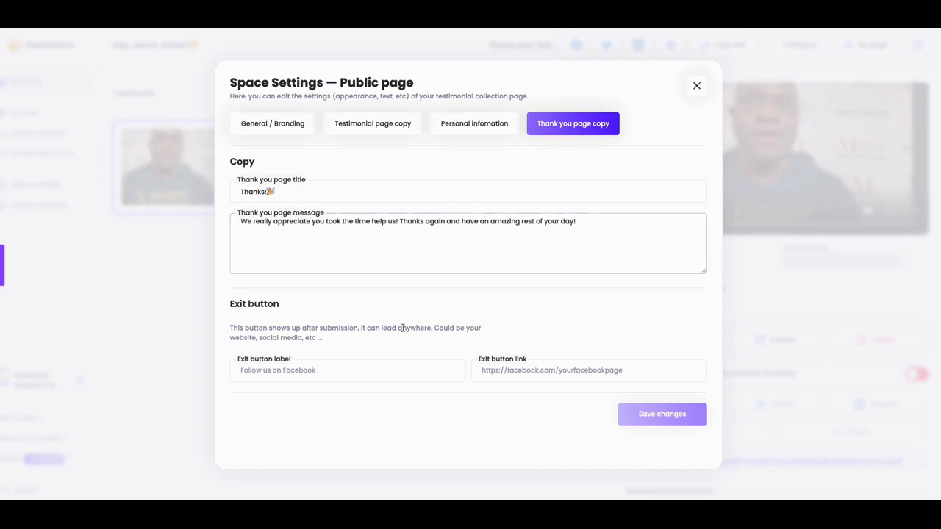
pyautogui.click(297, 370)
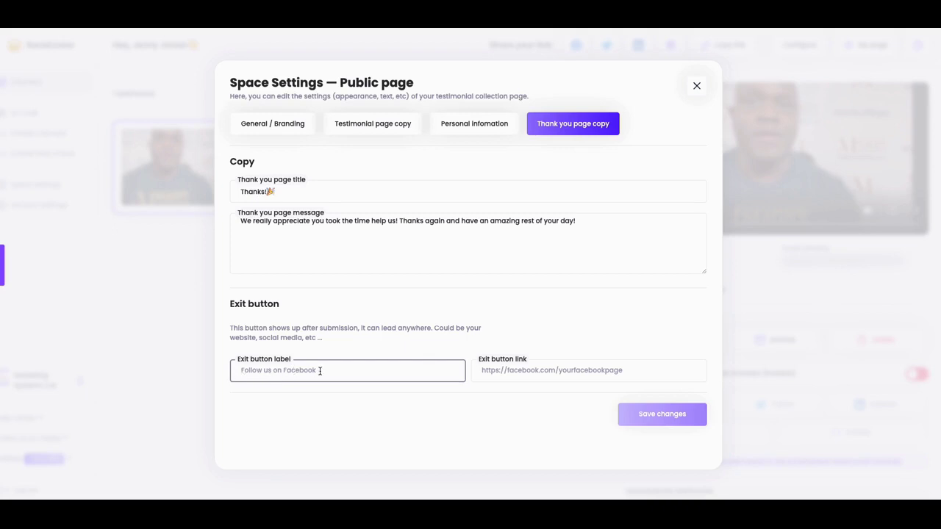
pyautogui.click(486, 375)
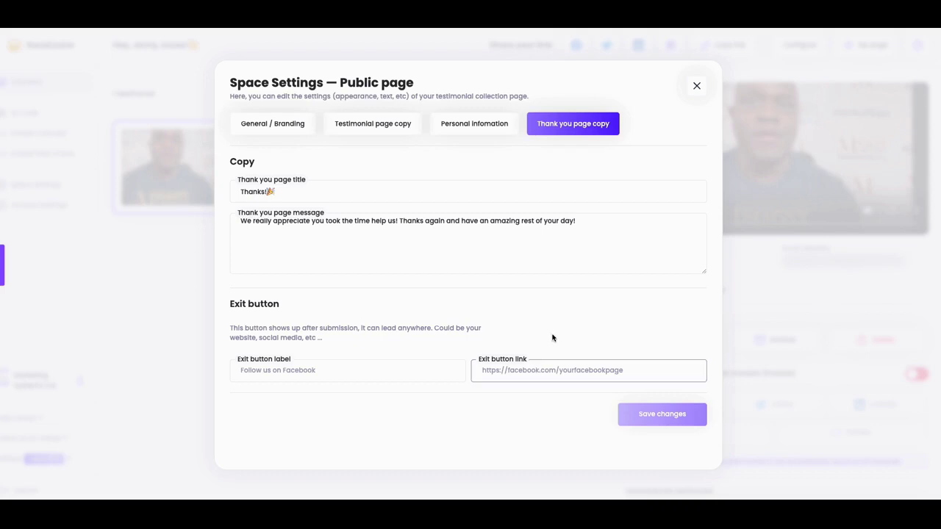
pyautogui.click(696, 88)
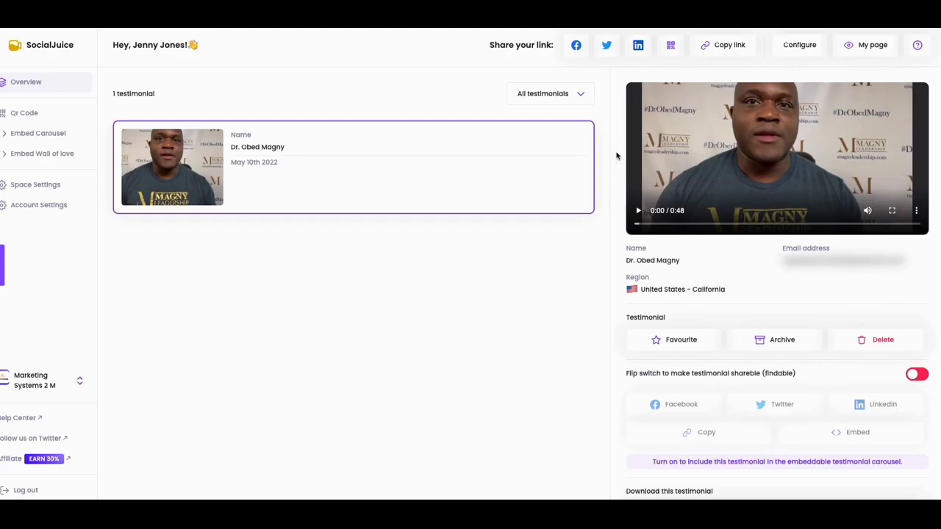